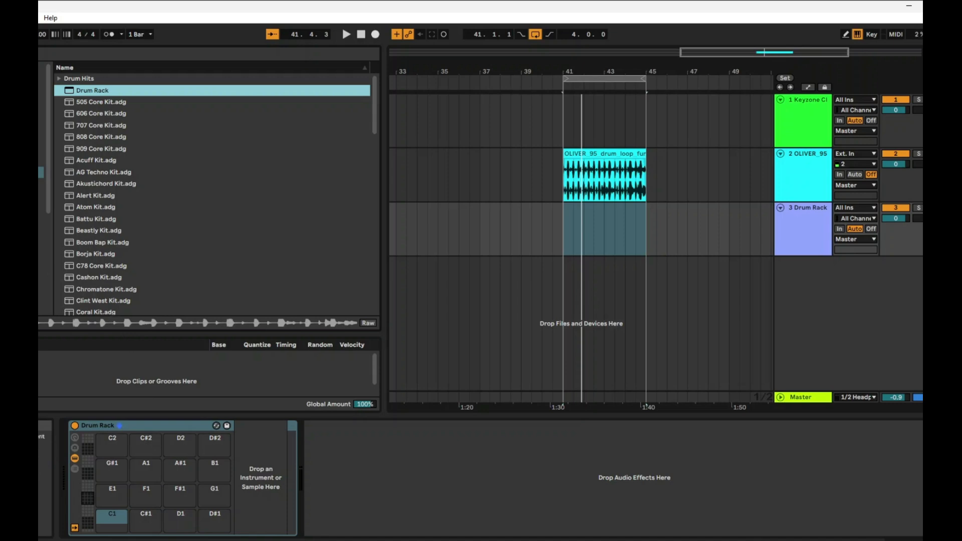
Load a Simpler onto Drum Rack pads C1, C#1 and D1, and place the OLIVER_95 drum loop in each one.
left_click(41, 184)
left_click_drag(77, 221, 102, 477)
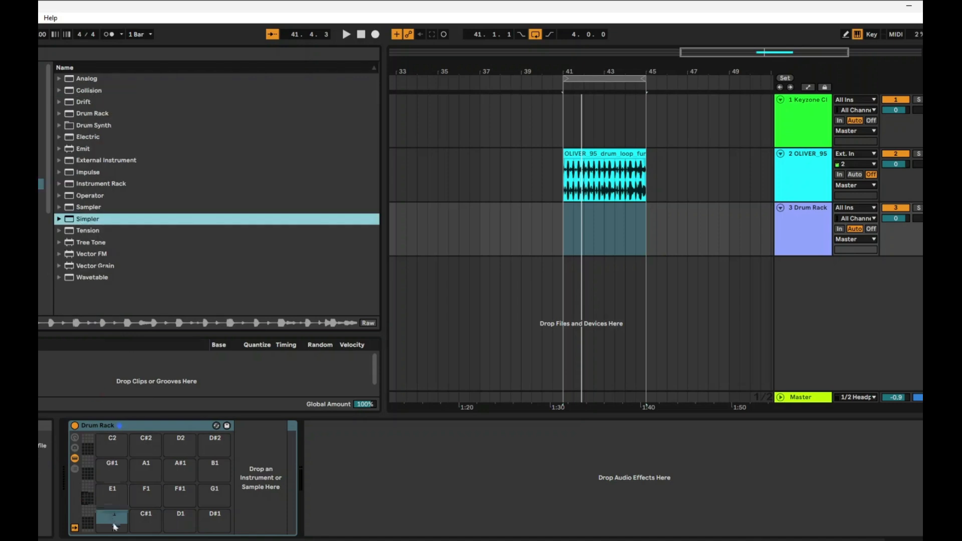
left_click_drag(114, 527, 113, 524)
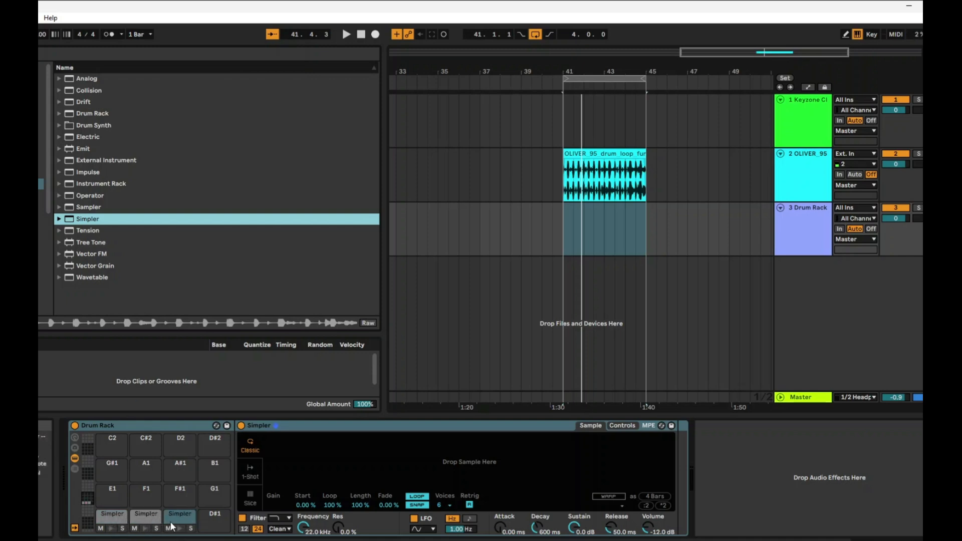
left_click(113, 523)
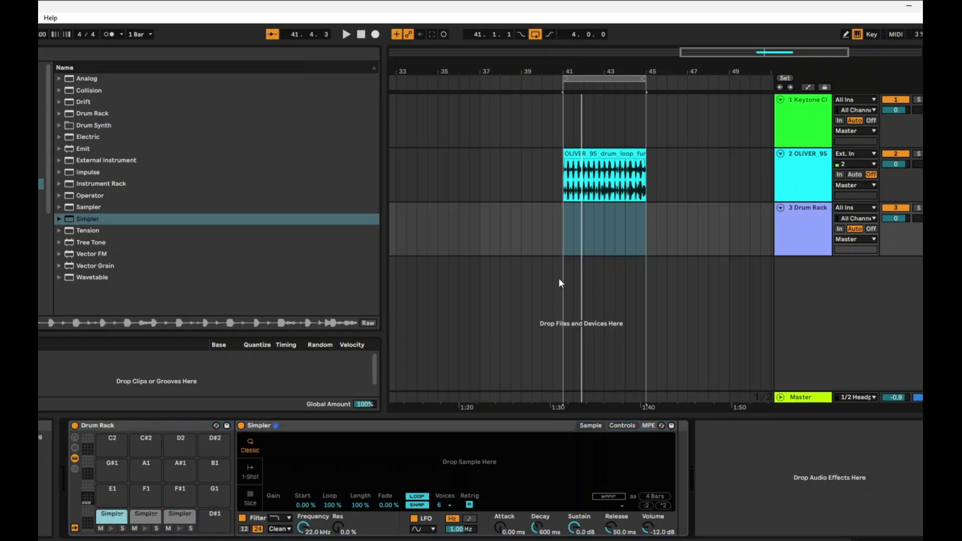
left_click_drag(607, 152, 370, 447)
Add an Arpeggiator before the Drum Rack, with Random Other style, Swing 16 groove and a 1/16 rate.
left_click(792, 246)
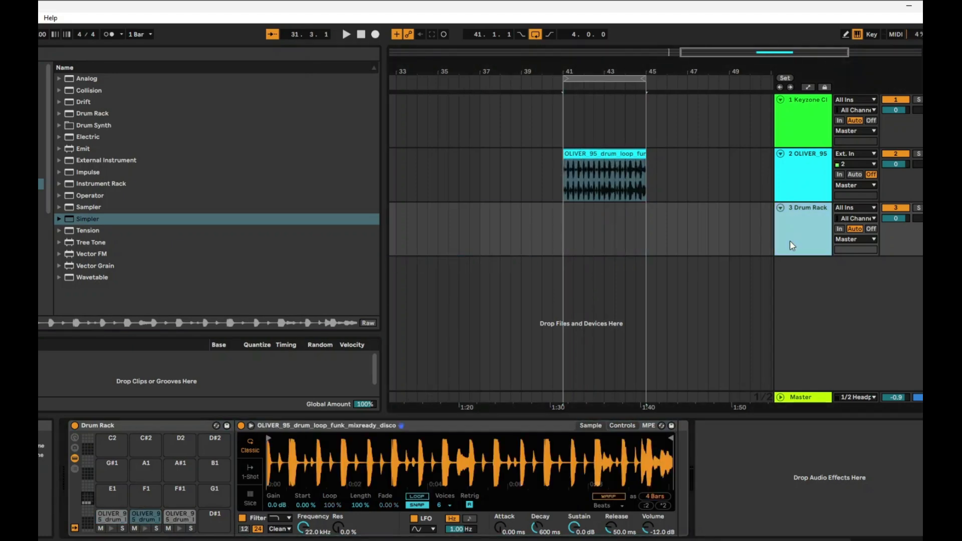
left_click(40, 207)
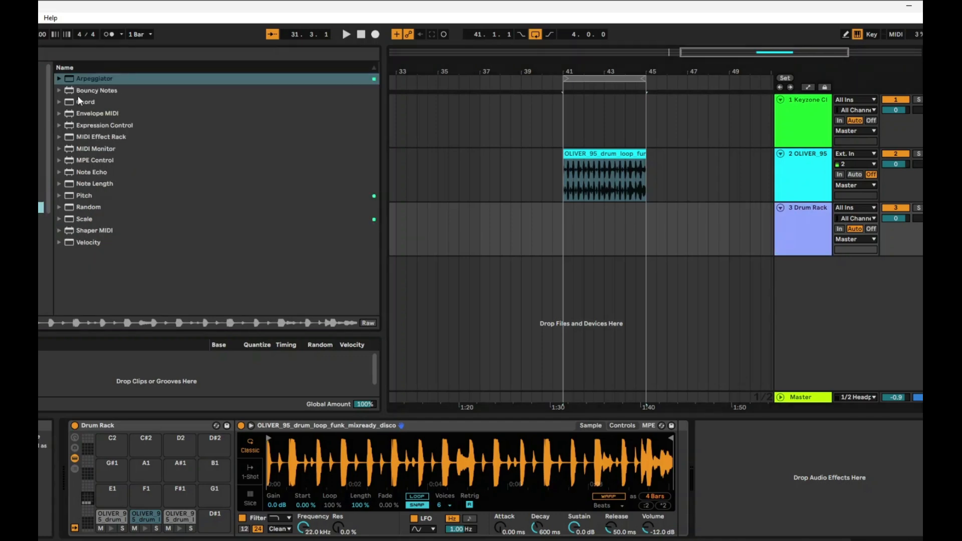
double_click(80, 79)
left_click(105, 446)
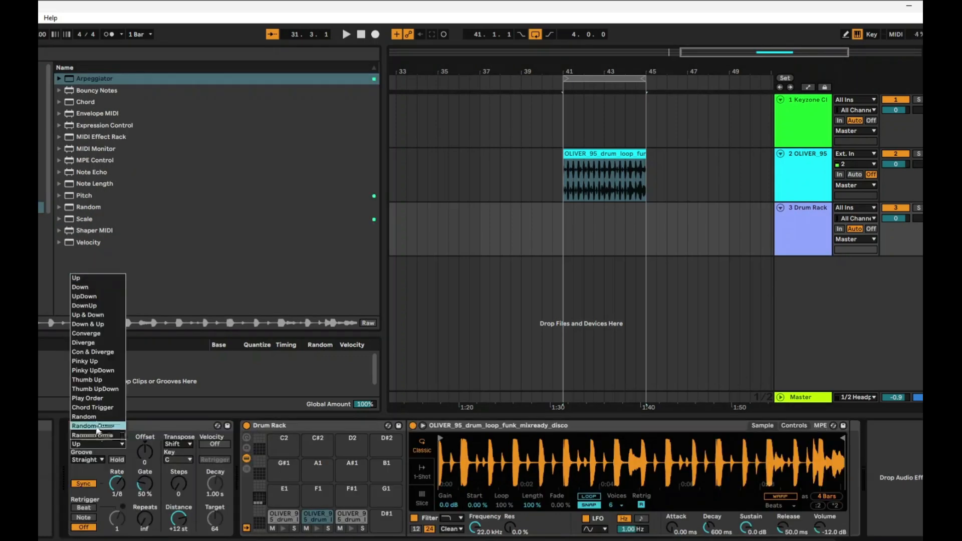
left_click(93, 427)
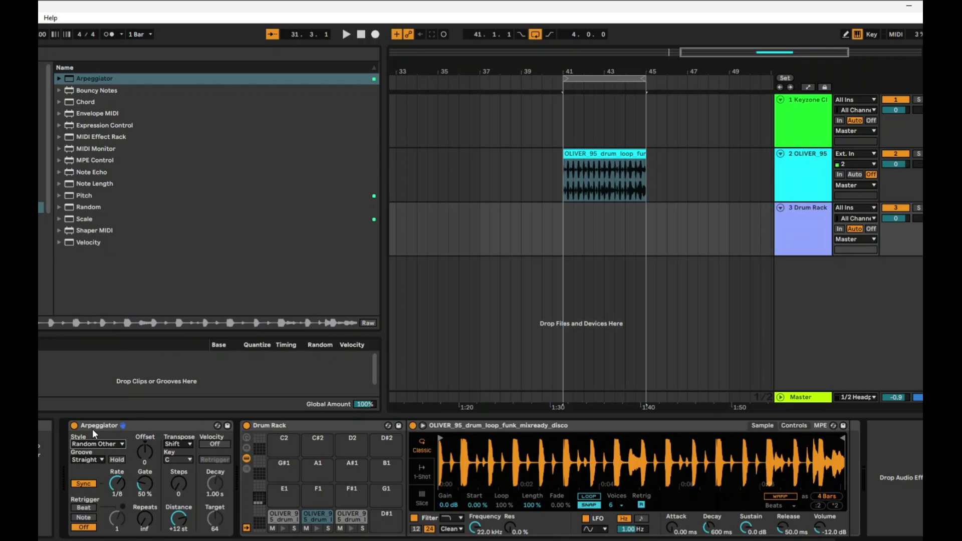
left_click(118, 483)
left_click(89, 486)
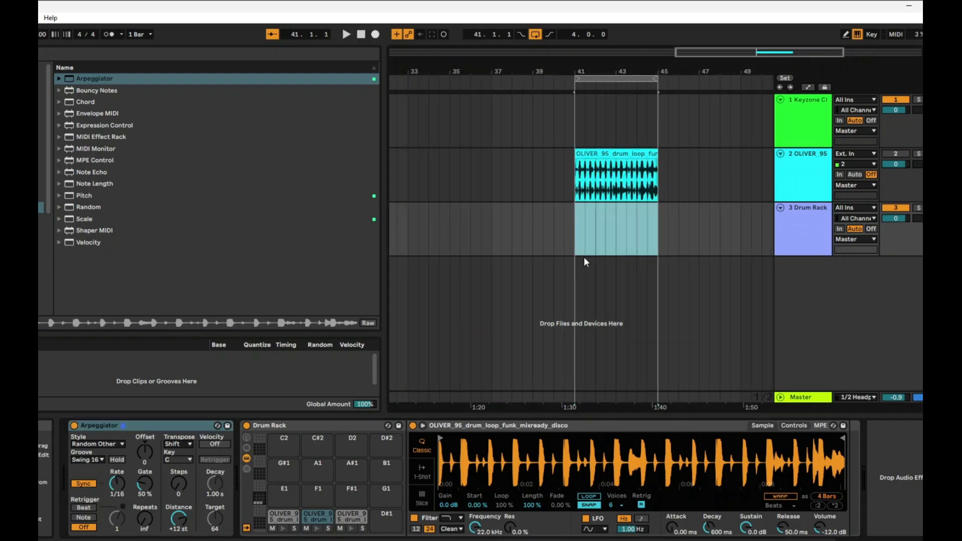
Insert an empty MIDI clip across bars 41 to 45 of the Drum Rack track and deactivate that track.
right_click(630, 233)
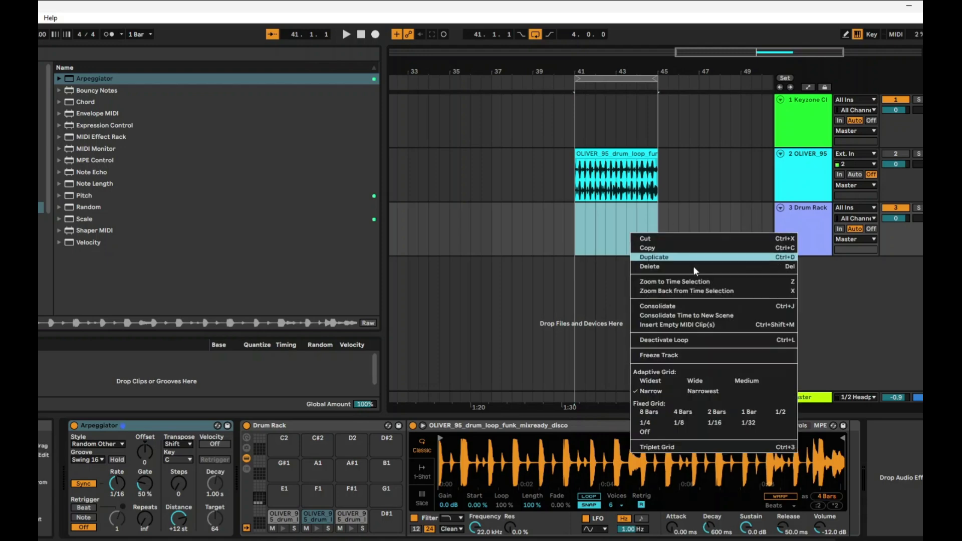
left_click(670, 325)
left_click(896, 198)
left_click(897, 209)
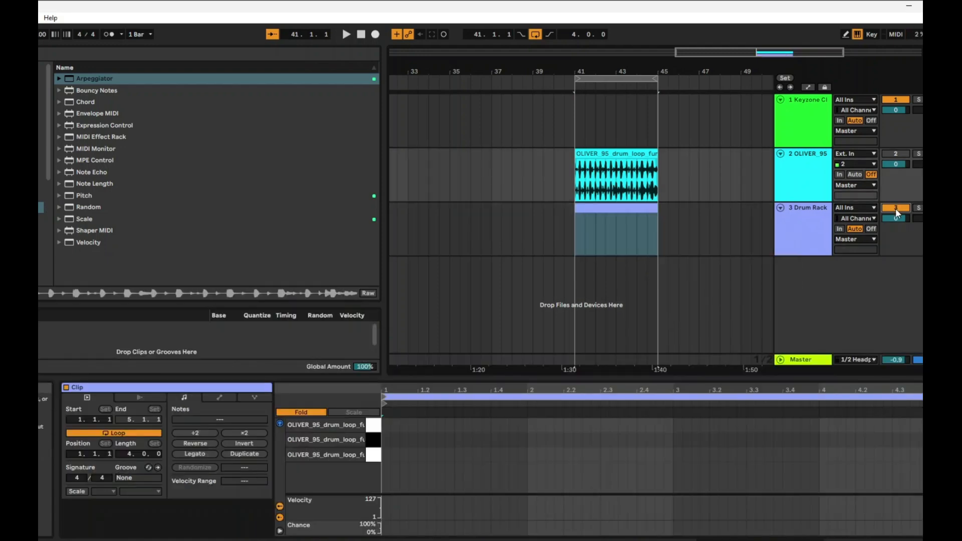
Using the widest grid, draw notes for all three loop pads, extend them across the full four bars, and start playback.
right_click(473, 420)
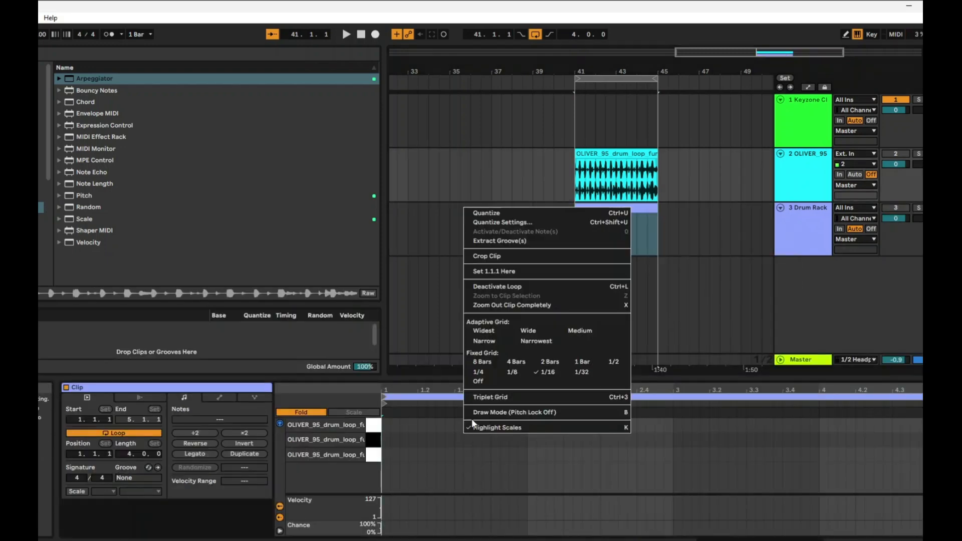
left_click(494, 332)
double_click(398, 424)
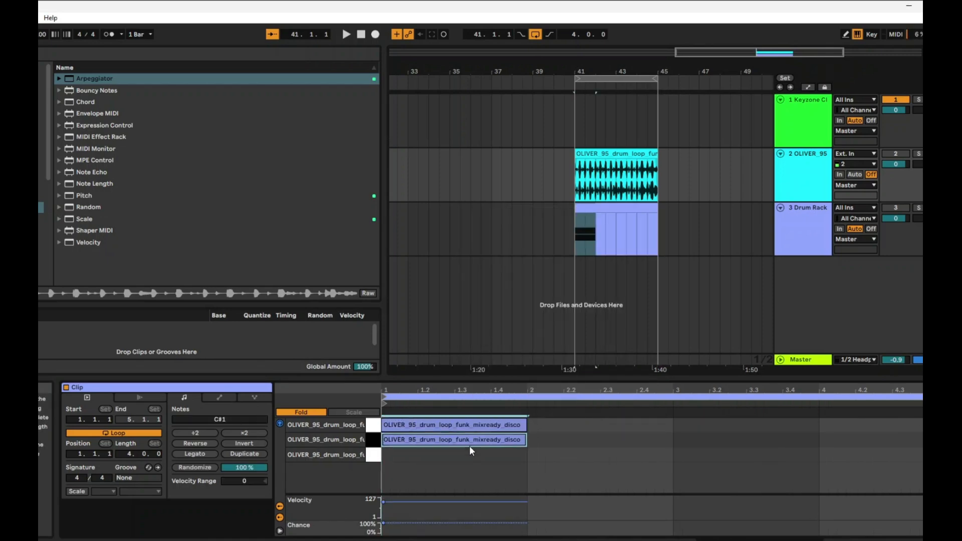
double_click(464, 452)
key("ctrl+a")
left_click_drag(525, 455, 958, 454)
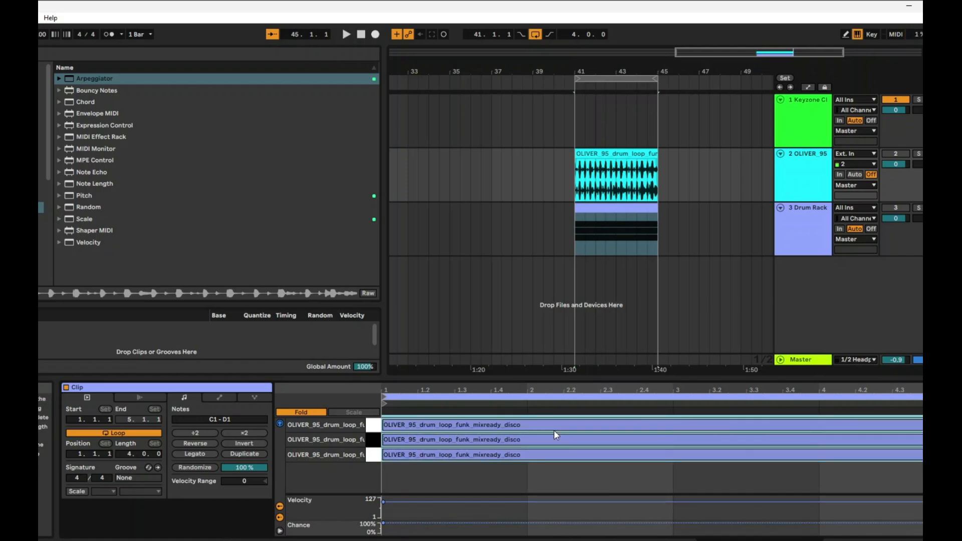
key("space")
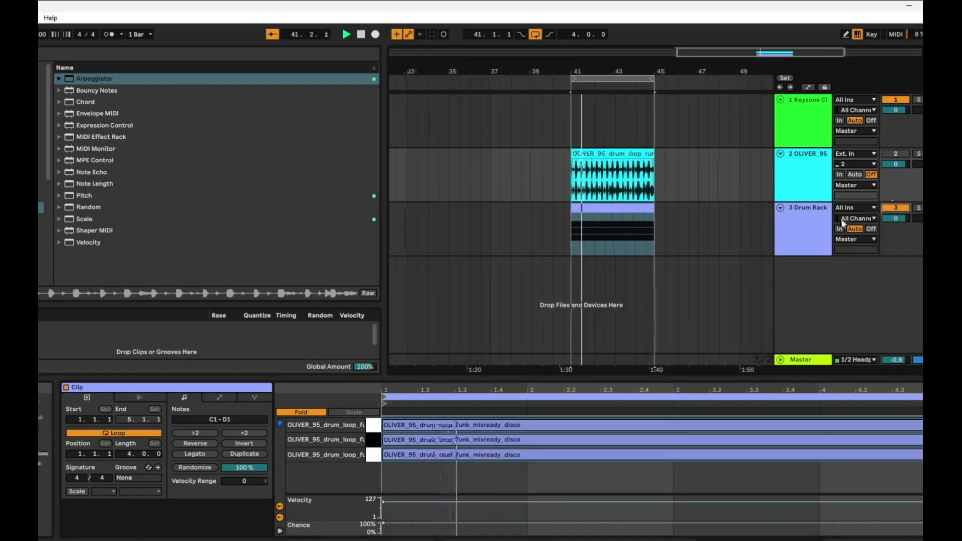
Switch the Simplers on pads C1, C#1 and D1 to Slice mode and play the result.
left_click(820, 229)
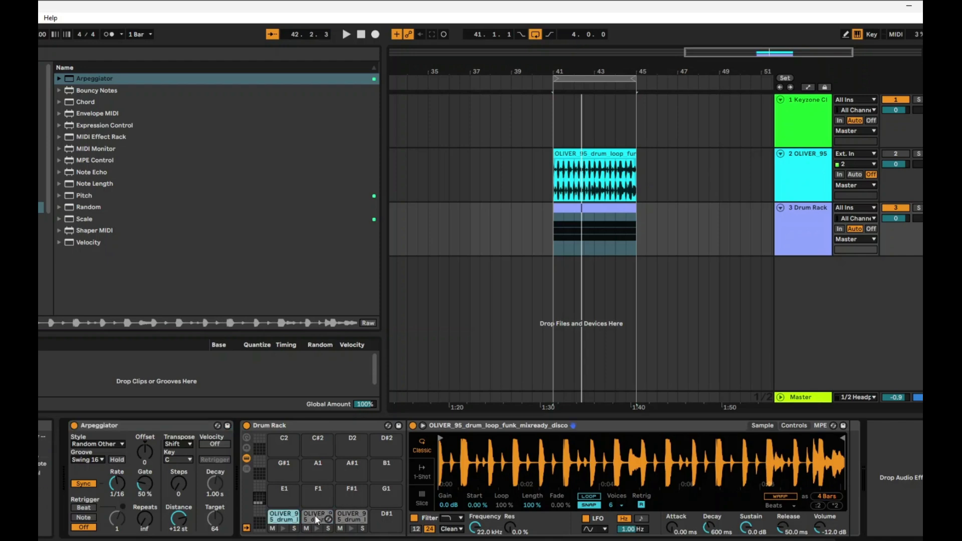
left_click(349, 515)
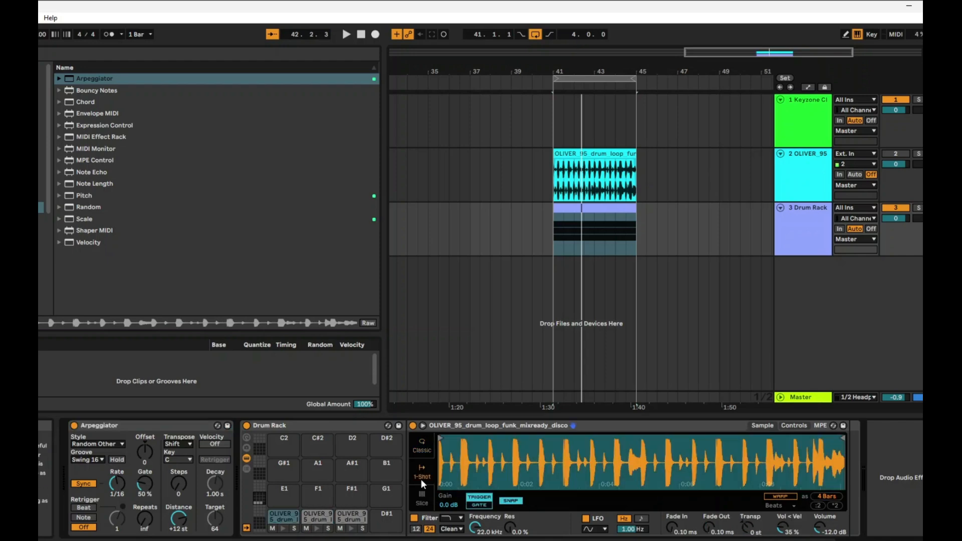
left_click(319, 518)
left_click(413, 504)
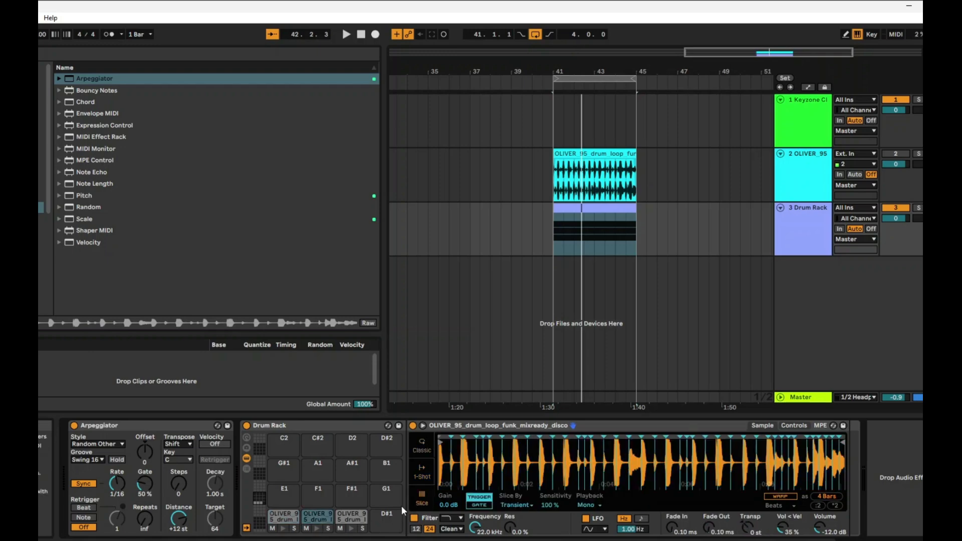
left_click(354, 518)
key("space")
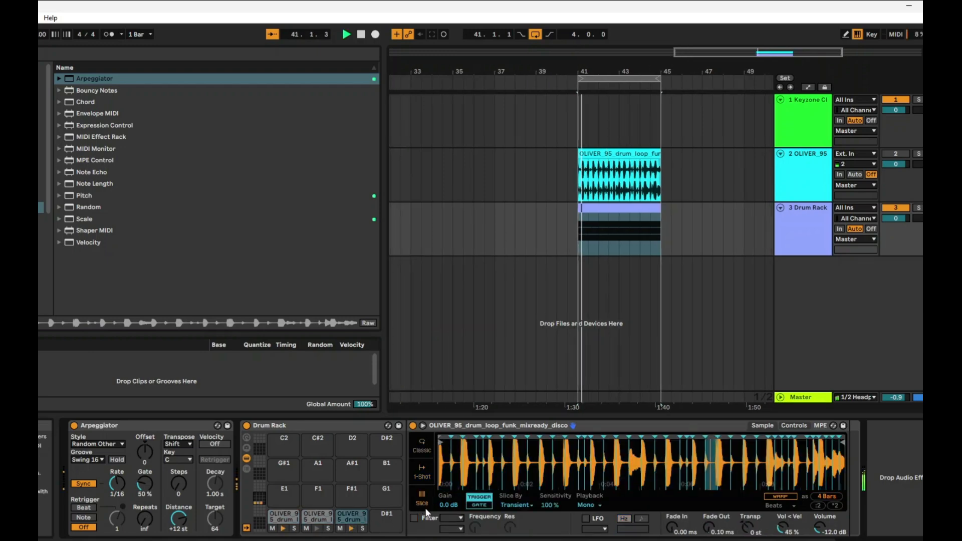
left_click(283, 517)
left_click(421, 497)
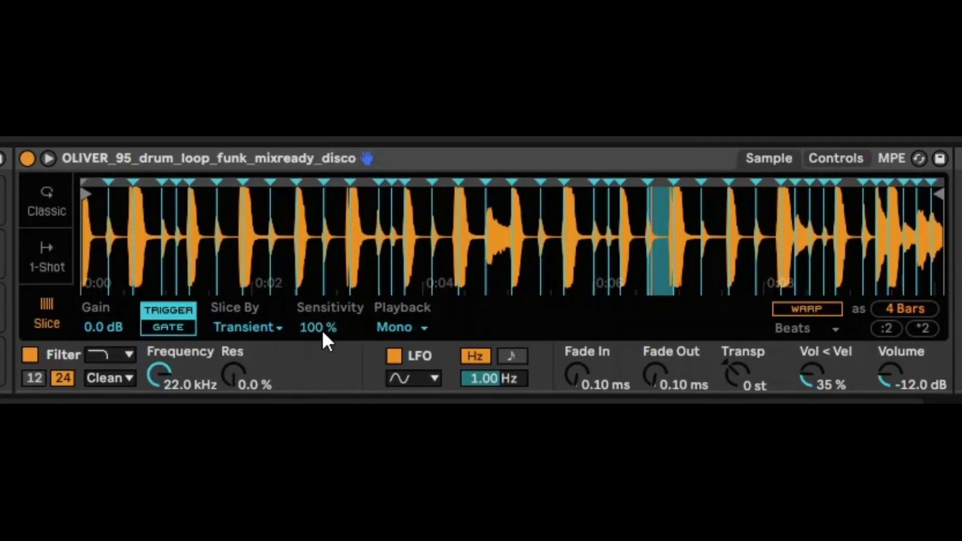
Set the slice sensitivity of the Simpler on pad D1 to 87%.
left_click_drag(323, 341, 323, 350)
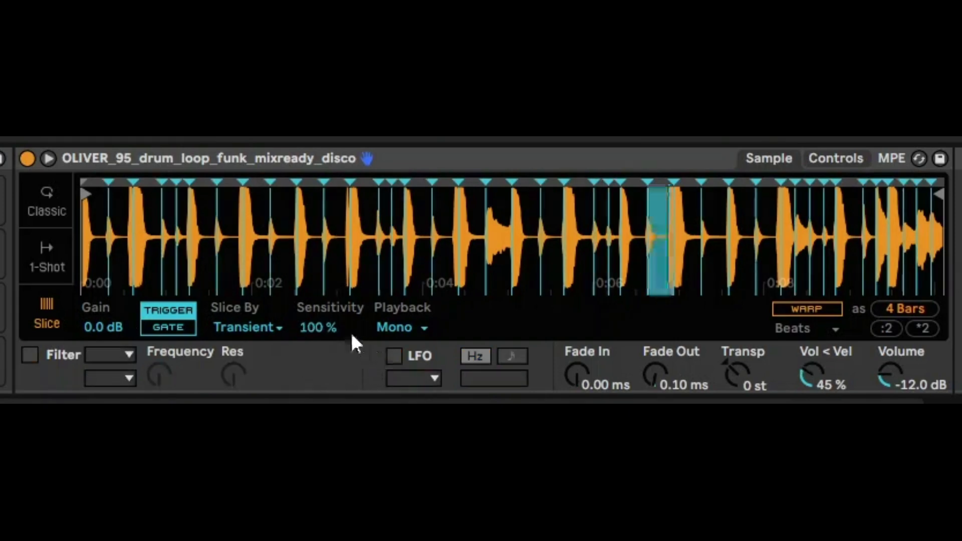
left_click_drag(361, 338, 251, 339)
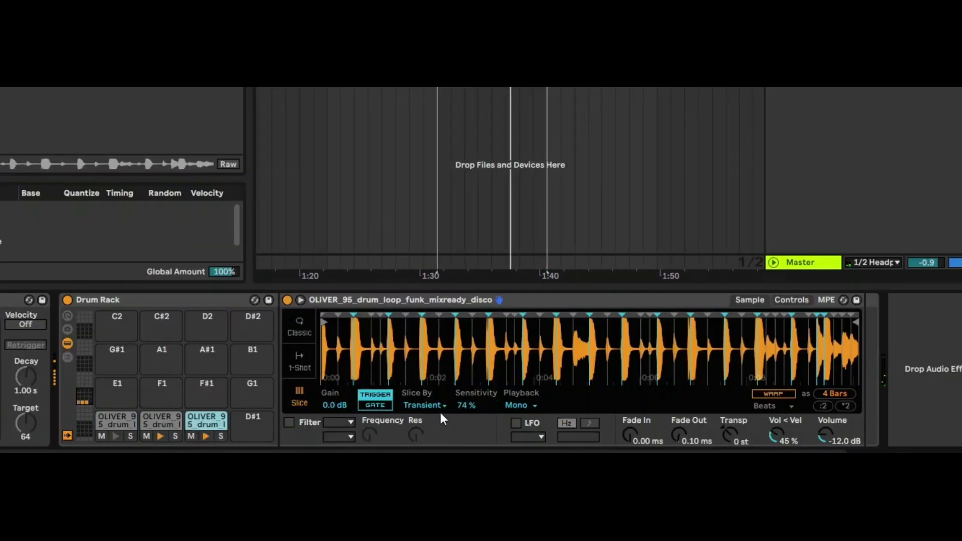
left_click_drag(470, 404, 470, 395)
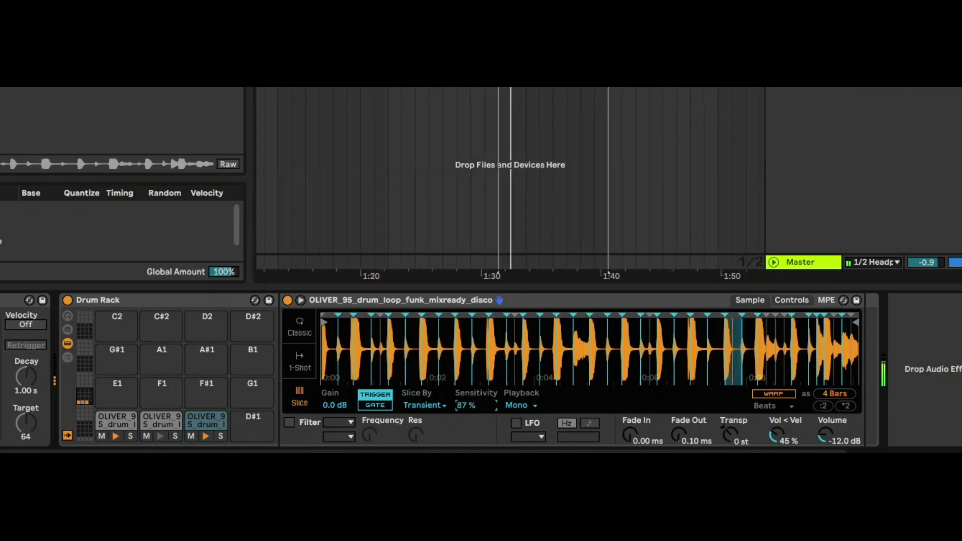
Set the slice sensitivity to 84% on the C1 Simpler and 82% on the C#1 Simpler.
left_click(101, 426)
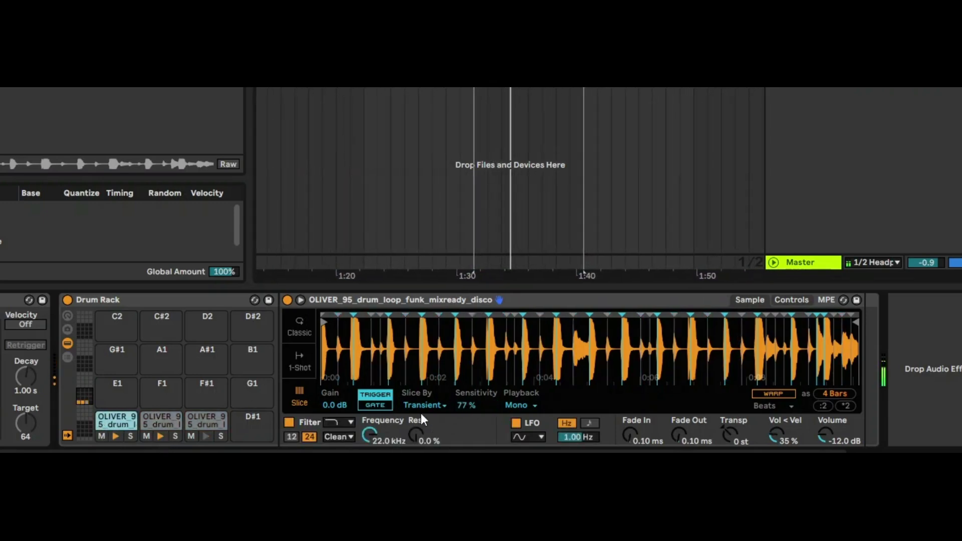
left_click_drag(468, 405, 468, 401)
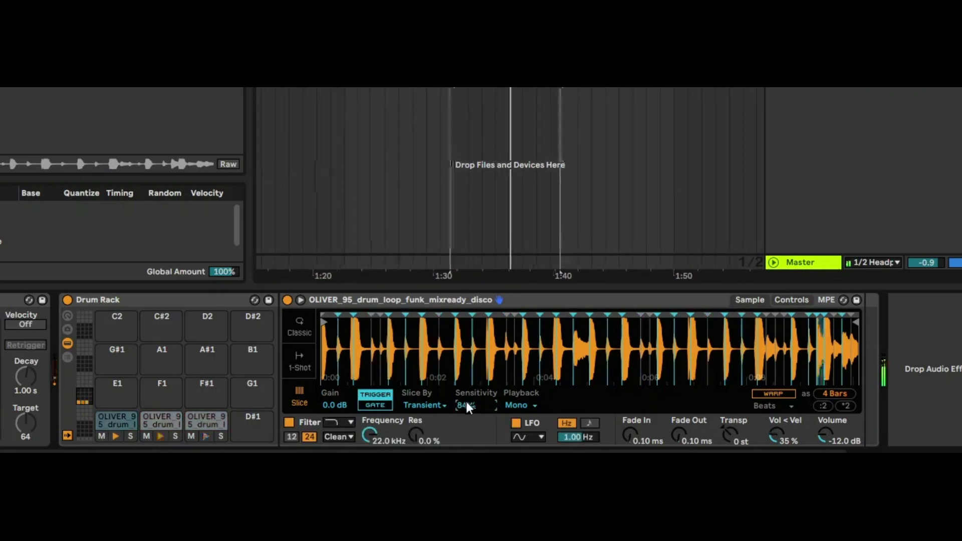
left_click(147, 425)
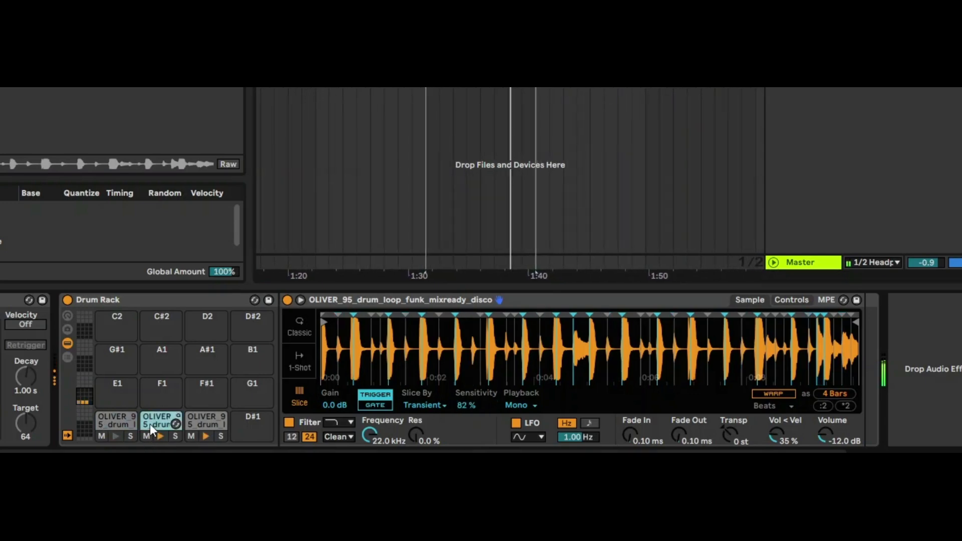
left_click_drag(468, 404, 469, 401)
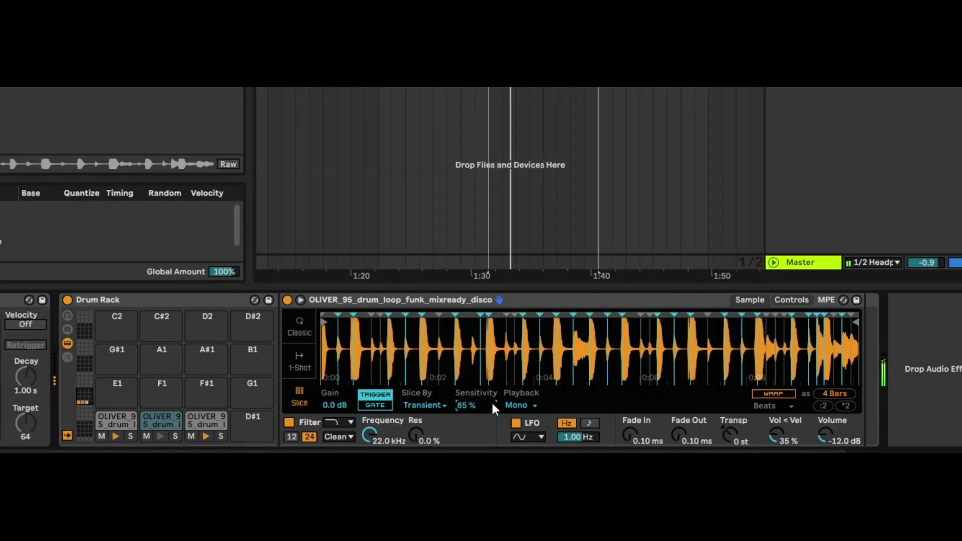
left_click_drag(456, 404, 456, 408)
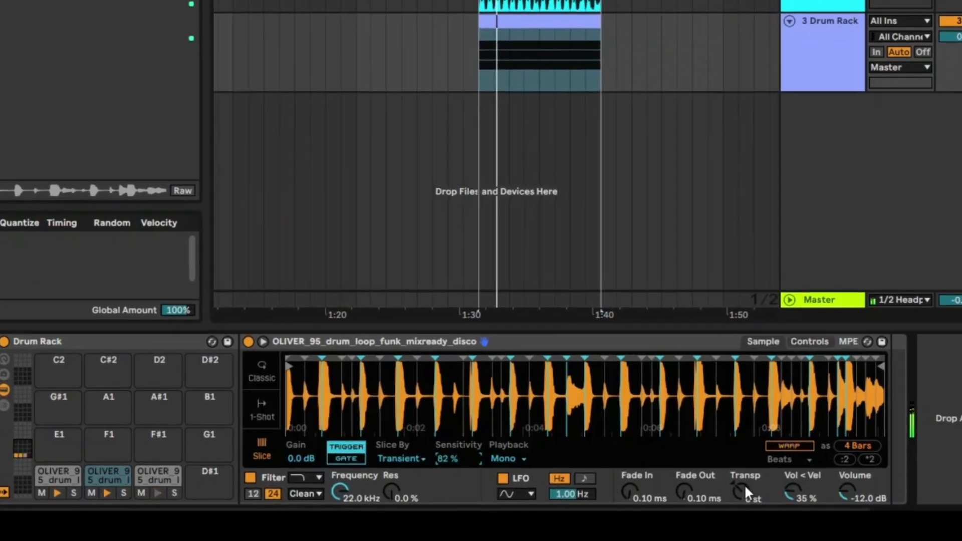
Shift a slice marker slightly later in the C#1 Simpler's loop and set its transpose to +13 st.
left_click_drag(745, 484, 745, 462)
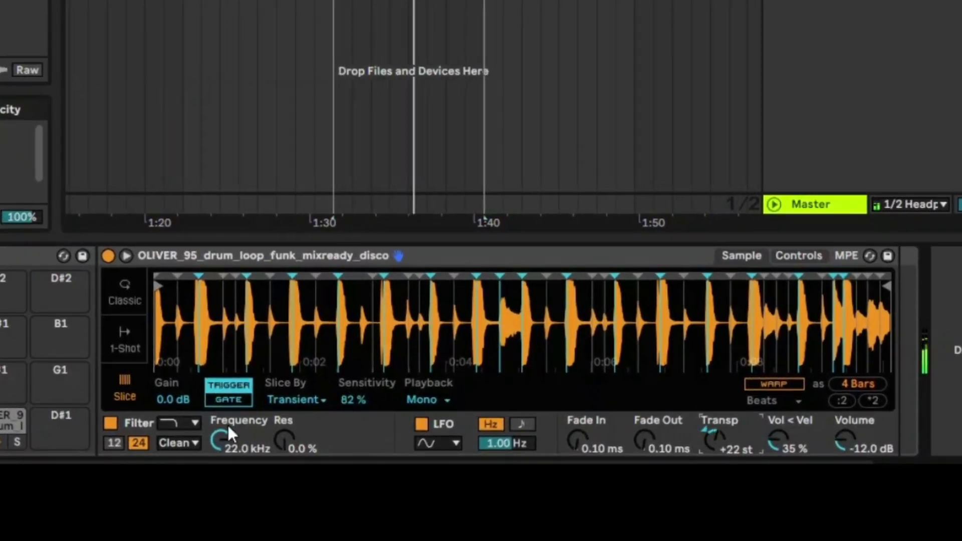
left_click(23, 428)
left_click_drag(699, 435, 714, 435)
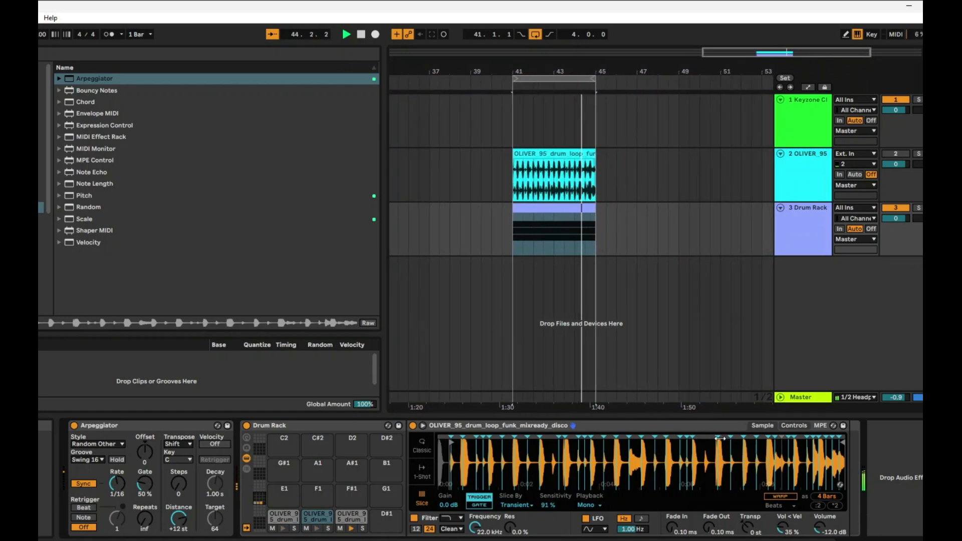
left_click_drag(748, 529, 748, 503)
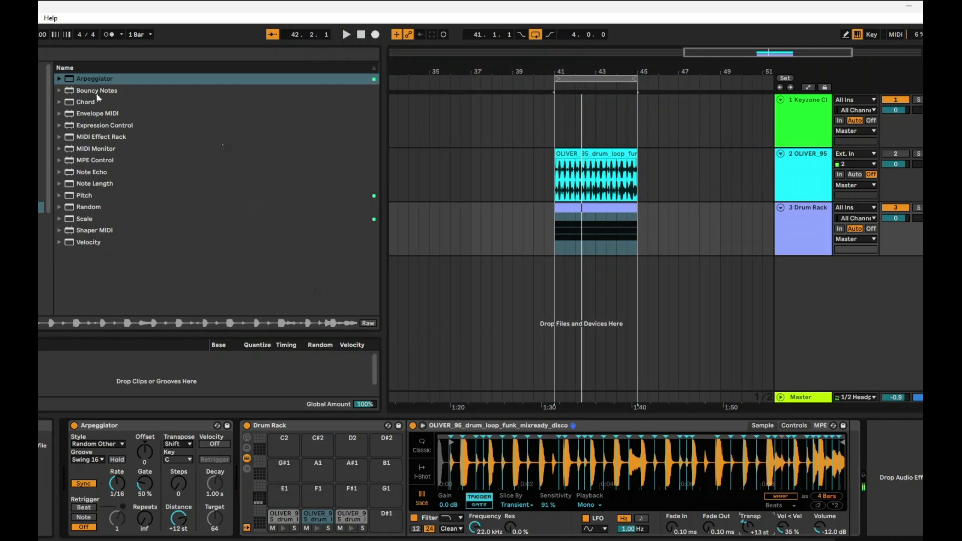
Add an LFO mapped to the C#1 Simpler's filter frequency, with a 38% to 63% range and a 0.07 Hz rate, and play it back.
left_click(58, 51)
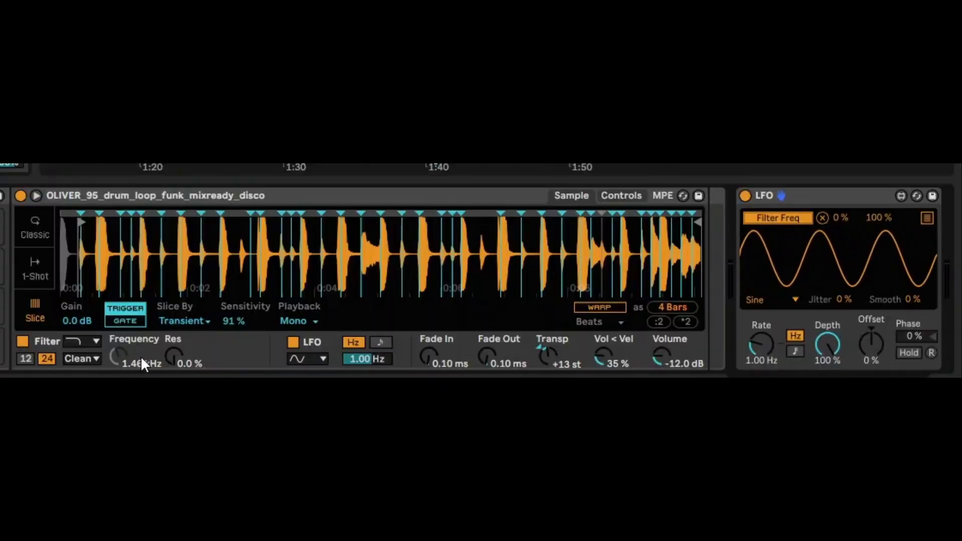
left_click_drag(840, 218, 840, 188)
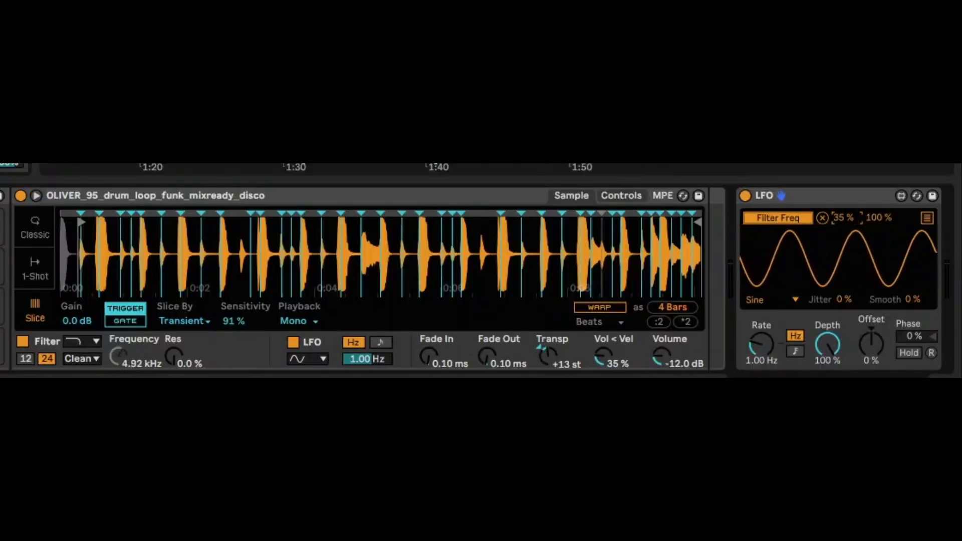
left_click_drag(879, 218, 878, 249)
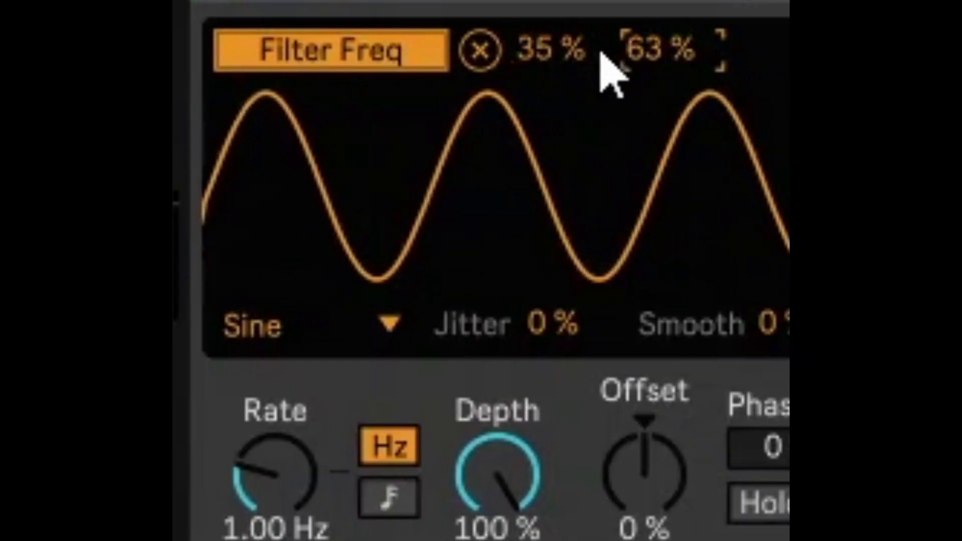
left_click_drag(551, 49, 551, 45)
mouse_move(275, 471)
left_mouse_down()
mouse_move(275, 512)
mouse_move(275, 463)
left_mouse_up()
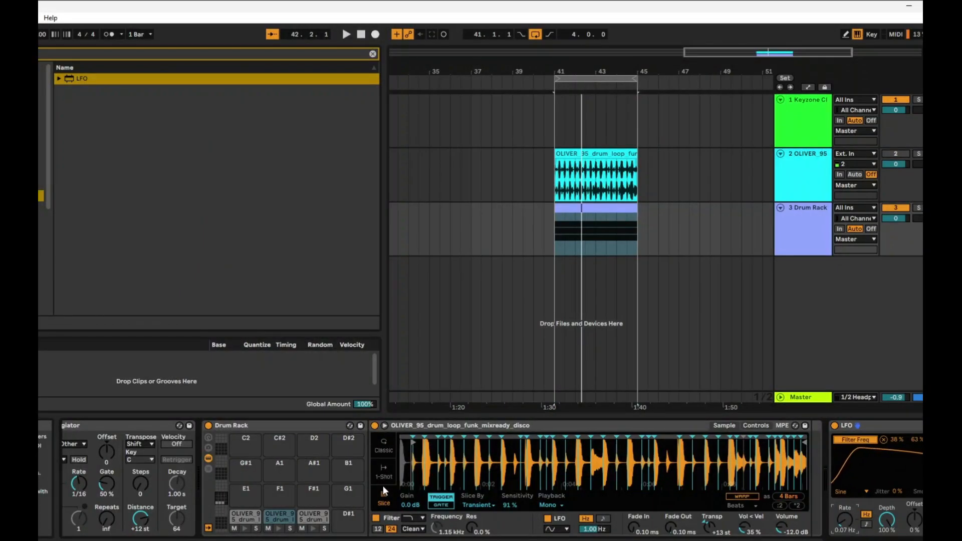
key("space")
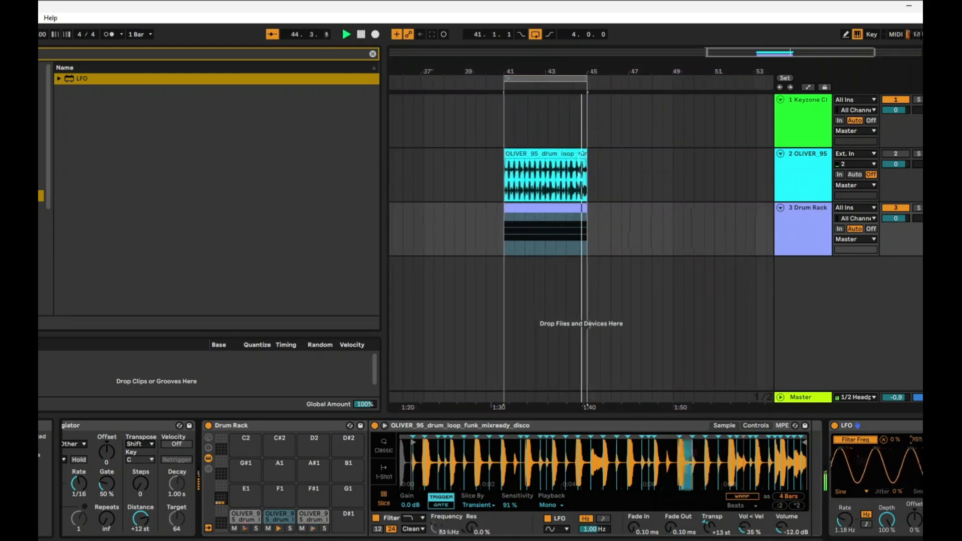
Set the LFO's rate to 1.94 Hz and map its second slot to the Simpler's transpose with a 43% to 69% range.
mouse_move(841, 523)
left_mouse_down()
mouse_move(841, 507)
mouse_move(841, 527)
left_mouse_up()
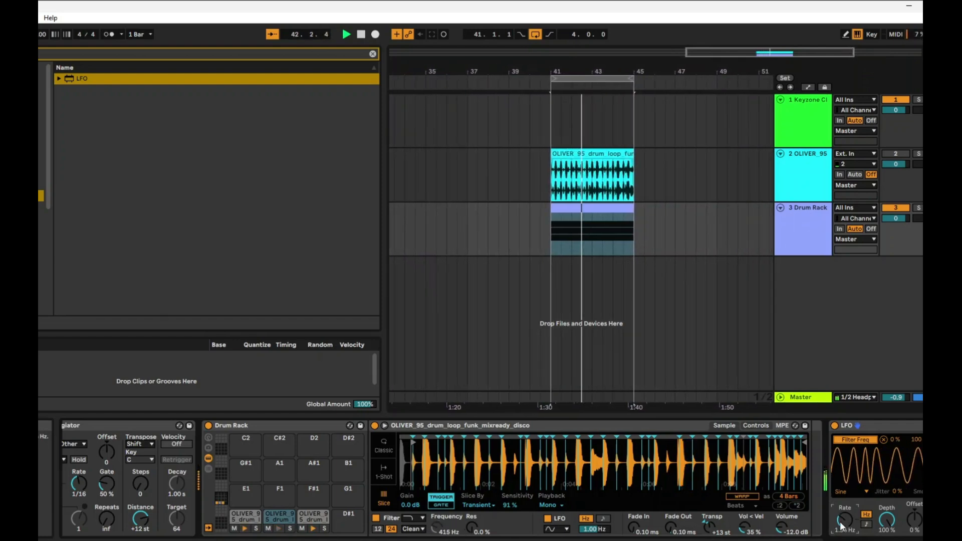
left_click(933, 439)
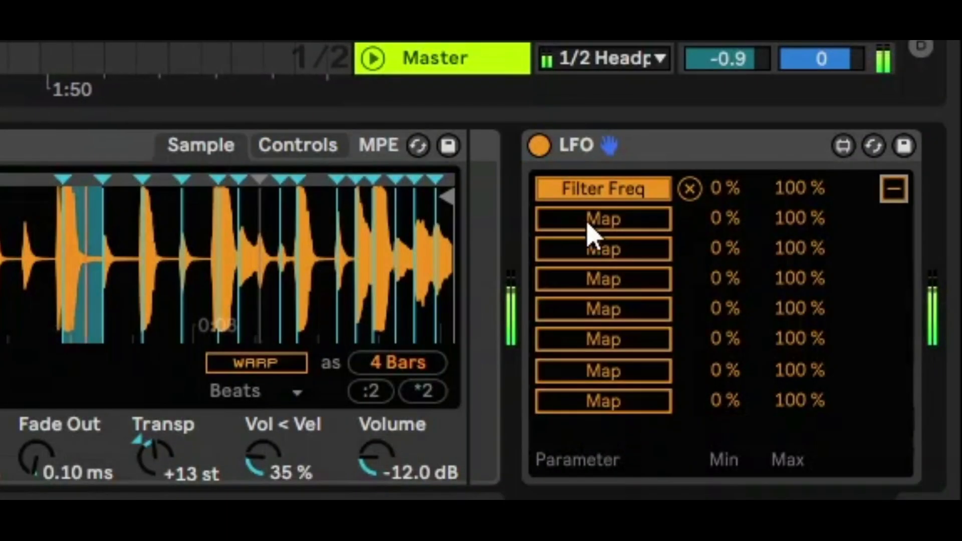
left_click(849, 450)
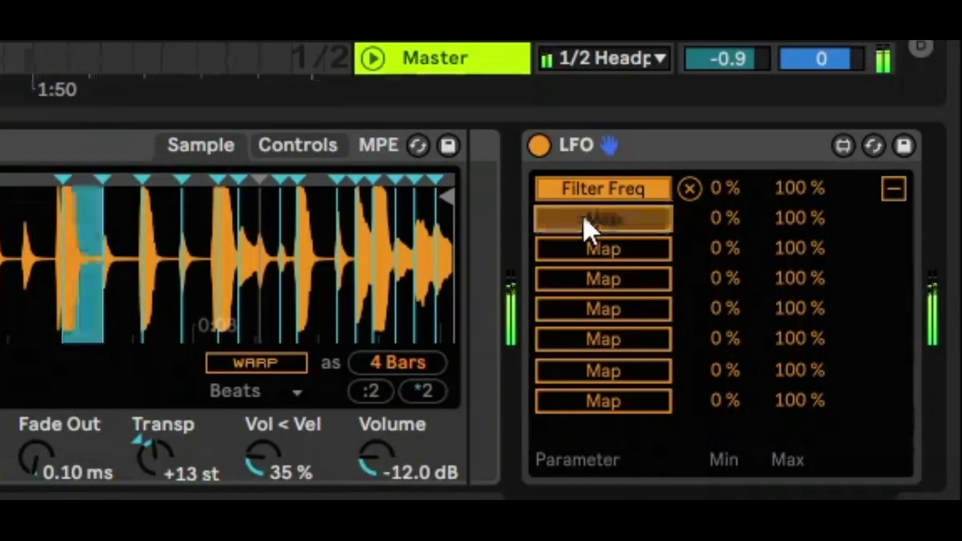
left_click(180, 463)
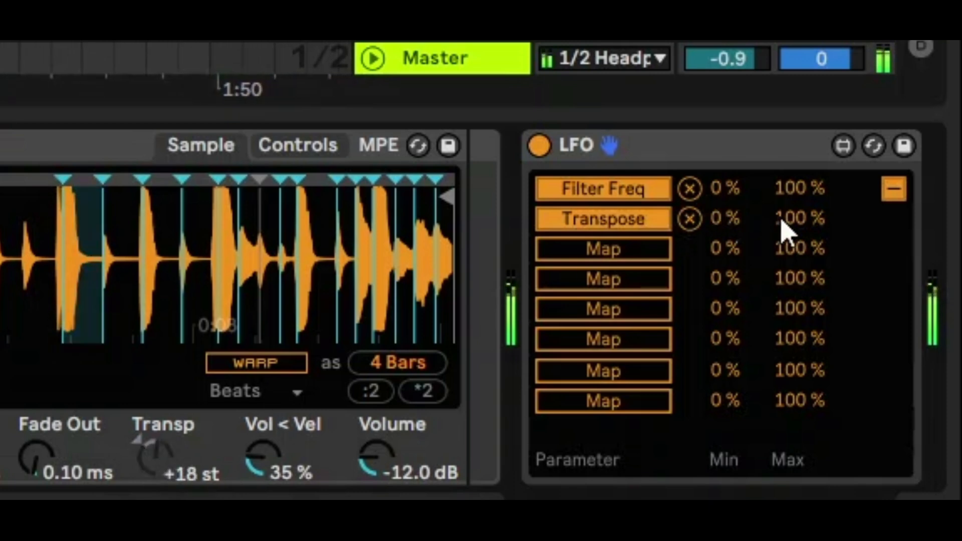
left_click_drag(725, 220, 725, 186)
left_click_drag(804, 220, 729, 215)
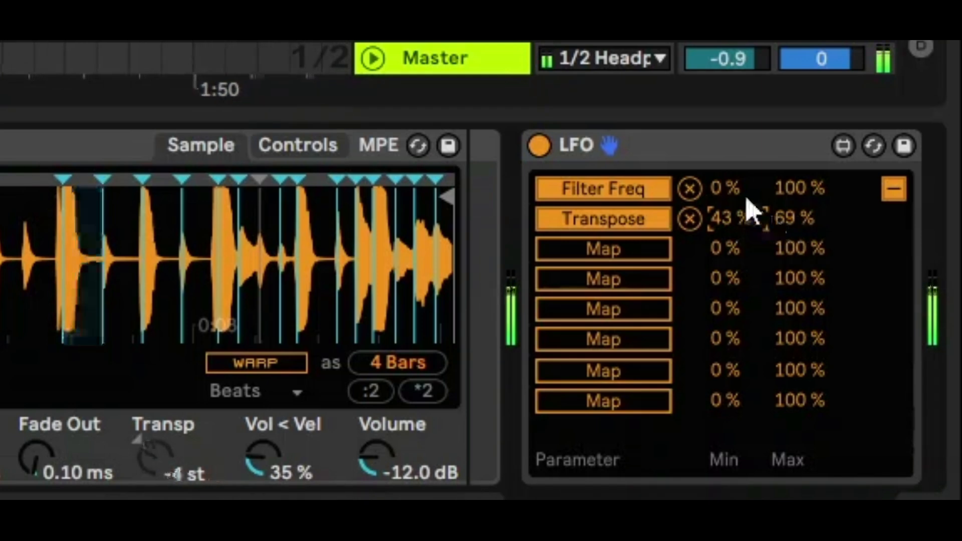
Unmap transpose from the LFO, duplicate the device, and map the copy to the Simpler's transpose instead of the filter frequency.
double_click(664, 153)
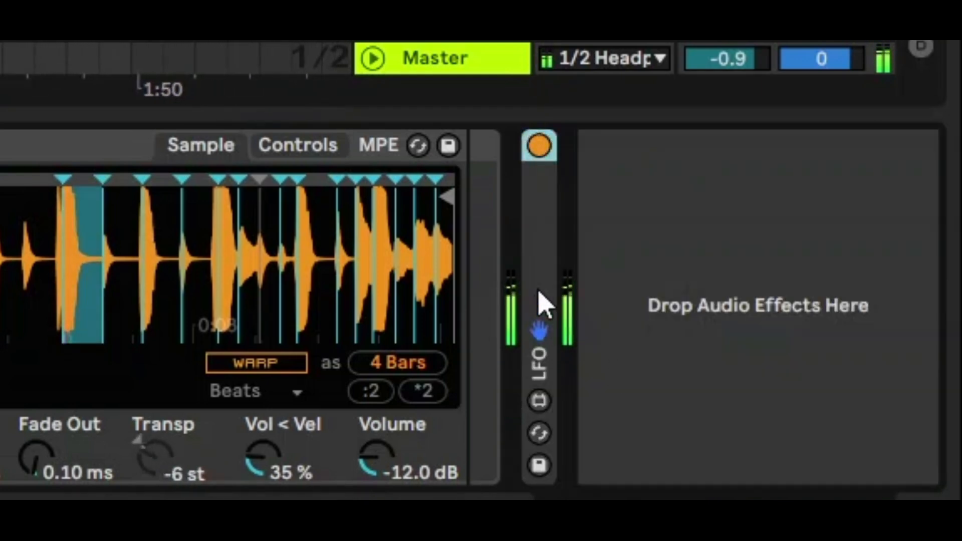
double_click(544, 303)
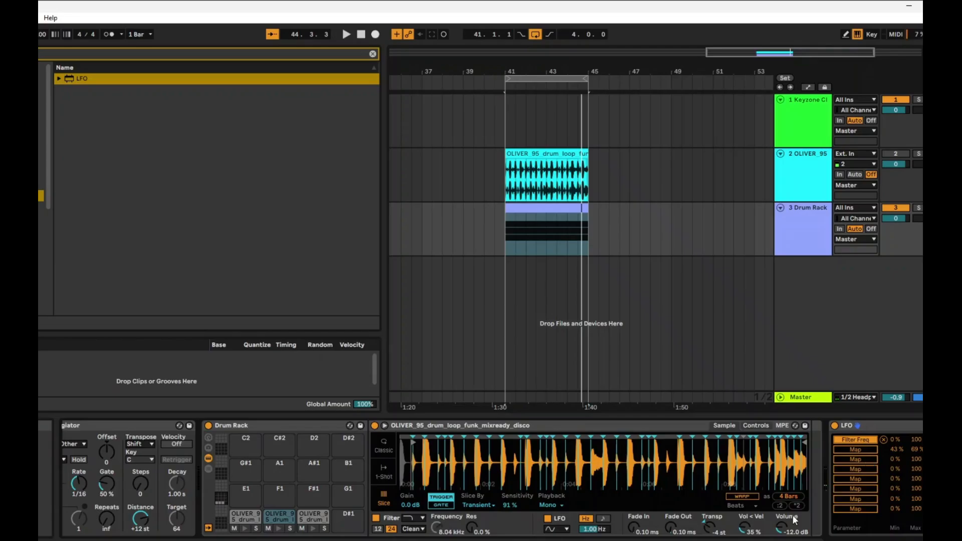
left_click(882, 426)
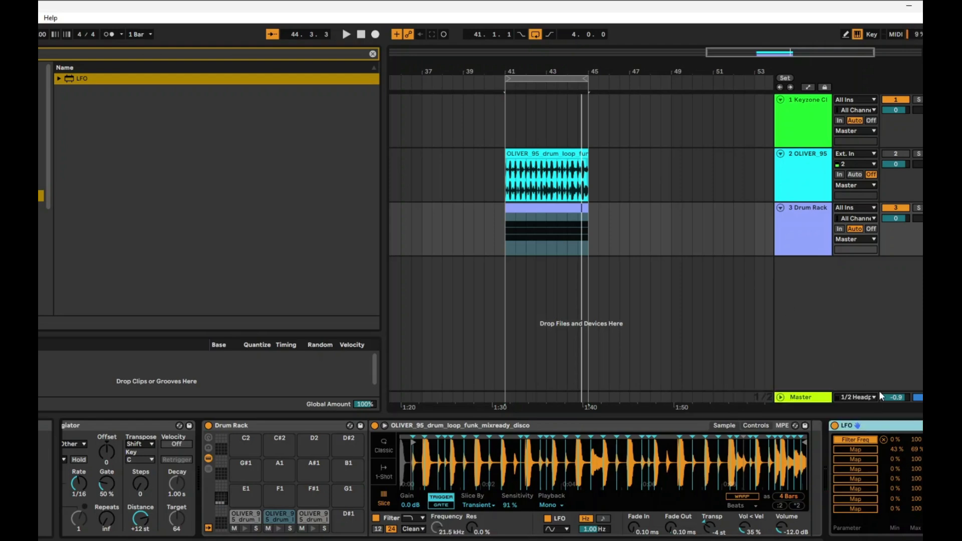
key("ctrl+d")
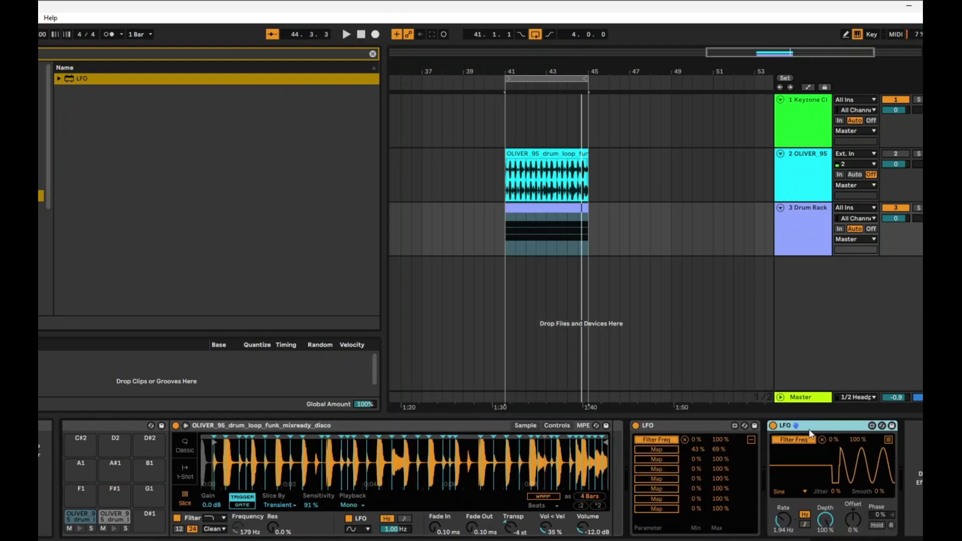
left_click(821, 440)
left_click(797, 440)
left_click(511, 528)
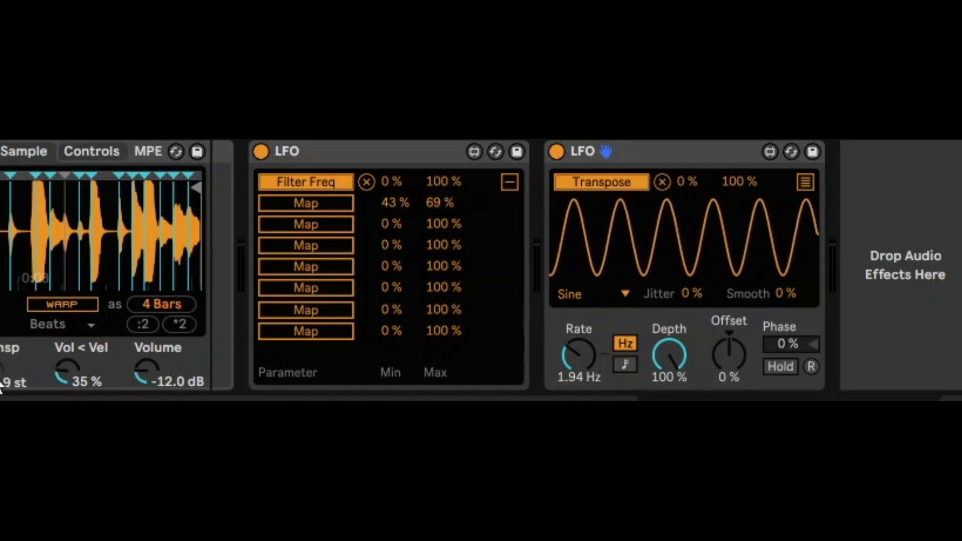
Slow the transpose LFO's rate to 0.02 Hz and limit its mapping range to 58% to 65%.
left_click_drag(579, 355, 579, 390)
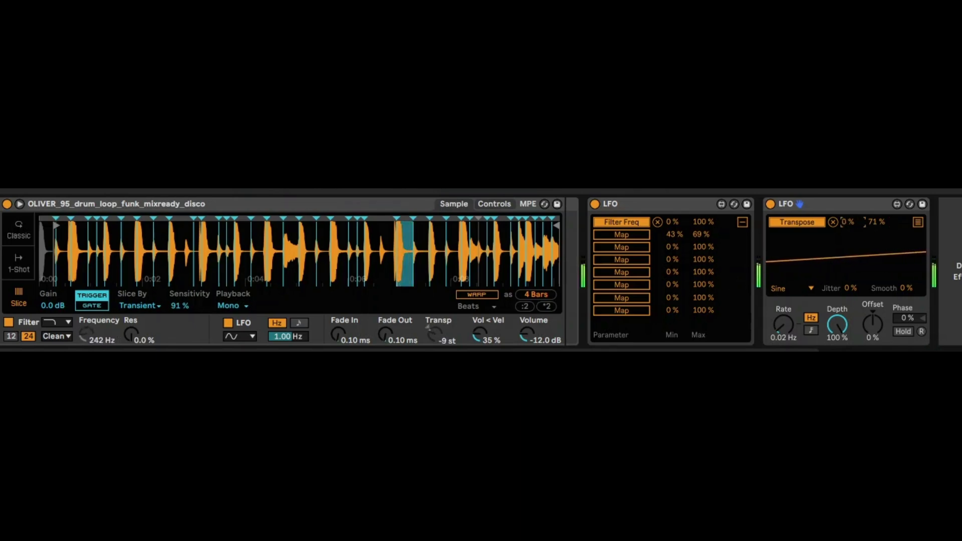
left_click_drag(870, 220, 848, 211)
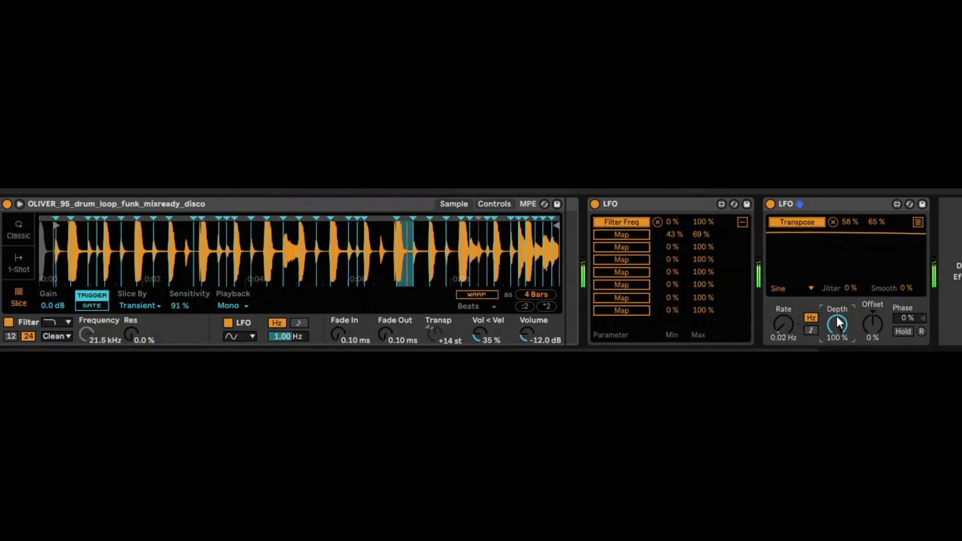
Reduce the transpose LFO's depth to 70.9% and raise its rate to 1.48 Hz.
left_click_drag(839, 334, 839, 361)
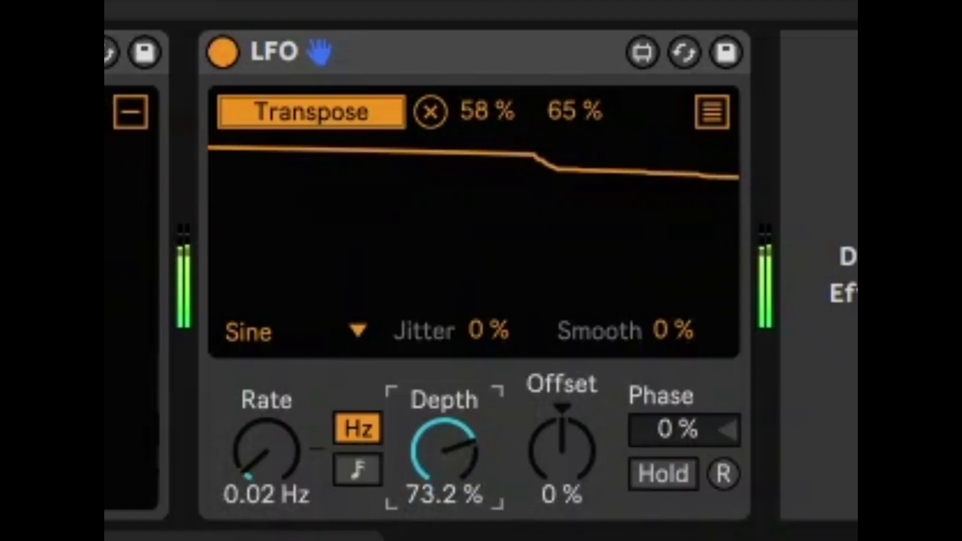
left_click_drag(443, 448, 444, 454)
left_click_drag(267, 451, 267, 418)
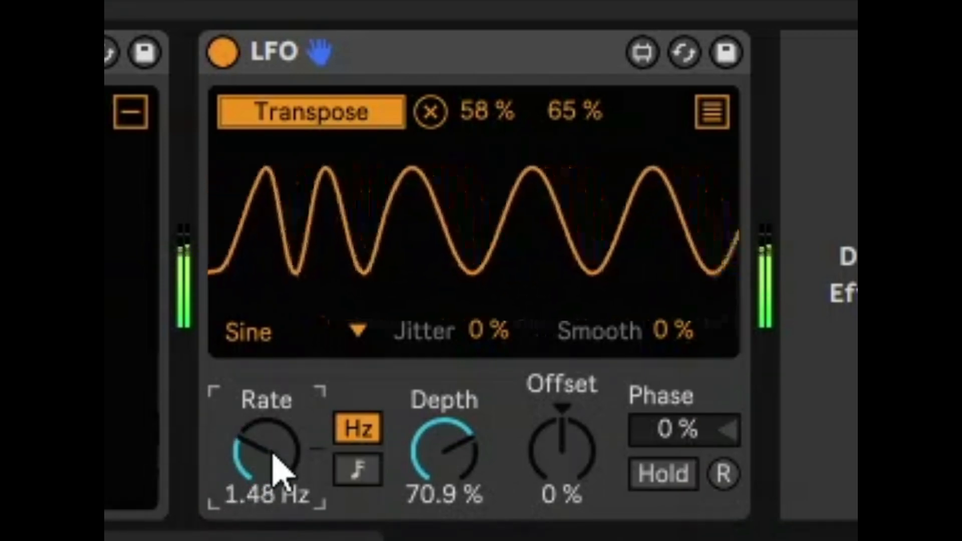